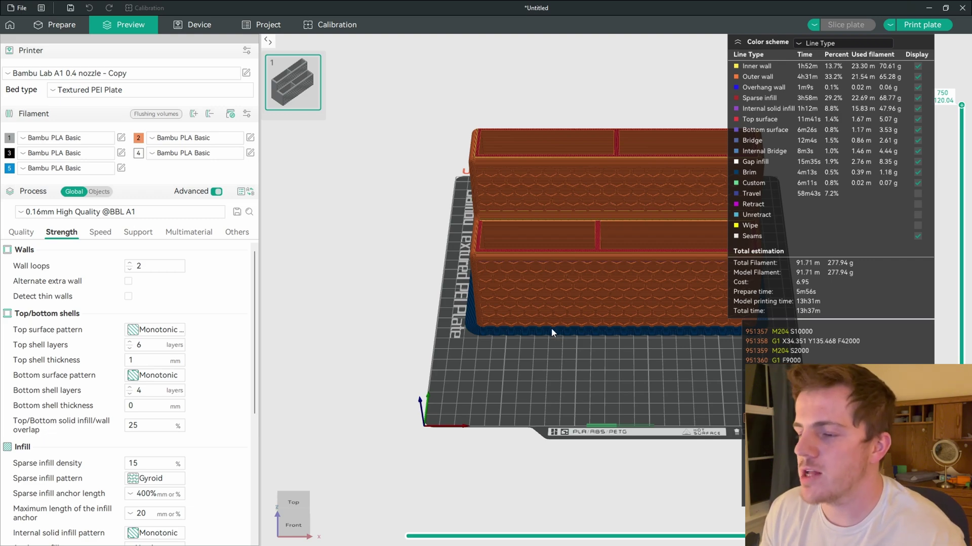
- Lower the sparse infill density from 15% to 10%
{"action": "left_click_drag", "start_coordinate": [596, 366], "coordinate": [569, 277]}
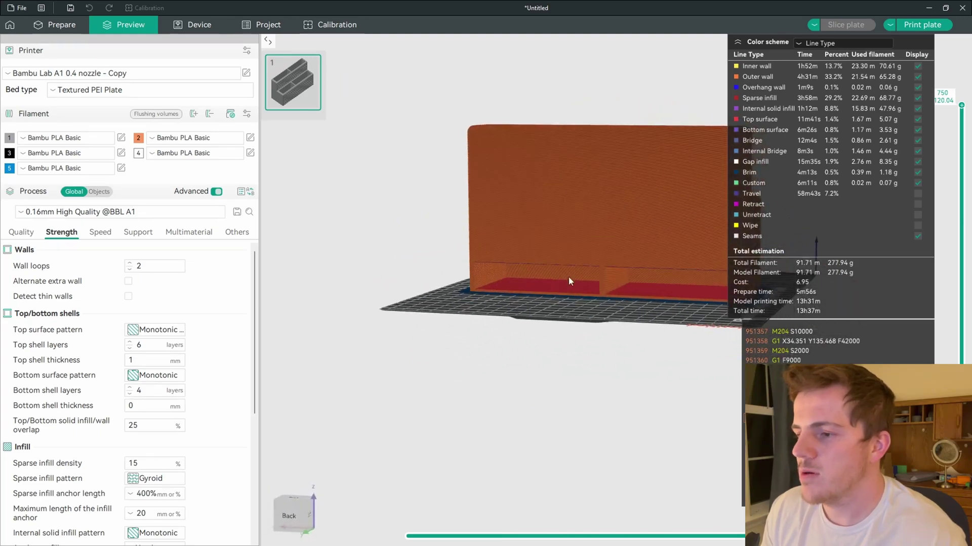
{"action": "left_click_drag", "start_coordinate": [517, 325], "coordinate": [888, 300]}
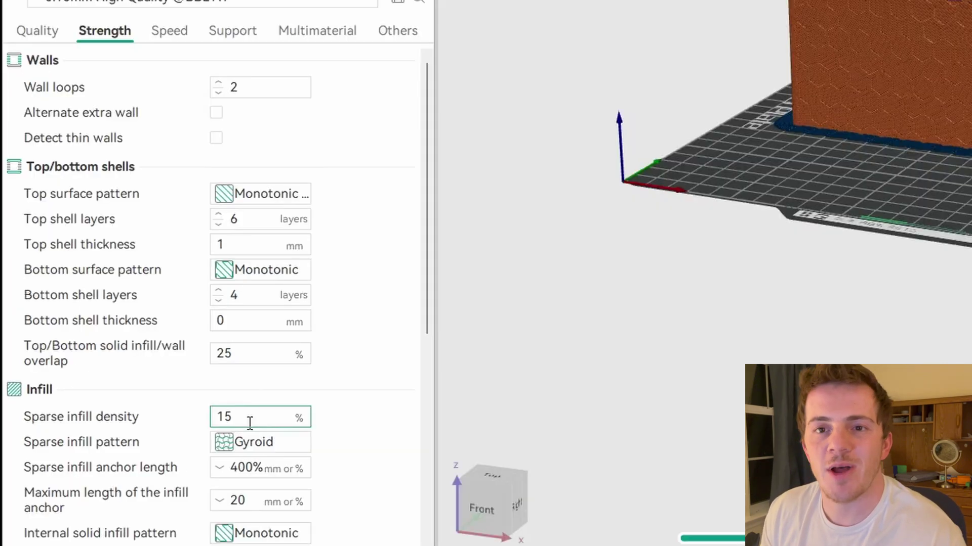
{"action": "left_click", "coordinate": [244, 416]}
{"action": "key", "text": "BackSpace"}
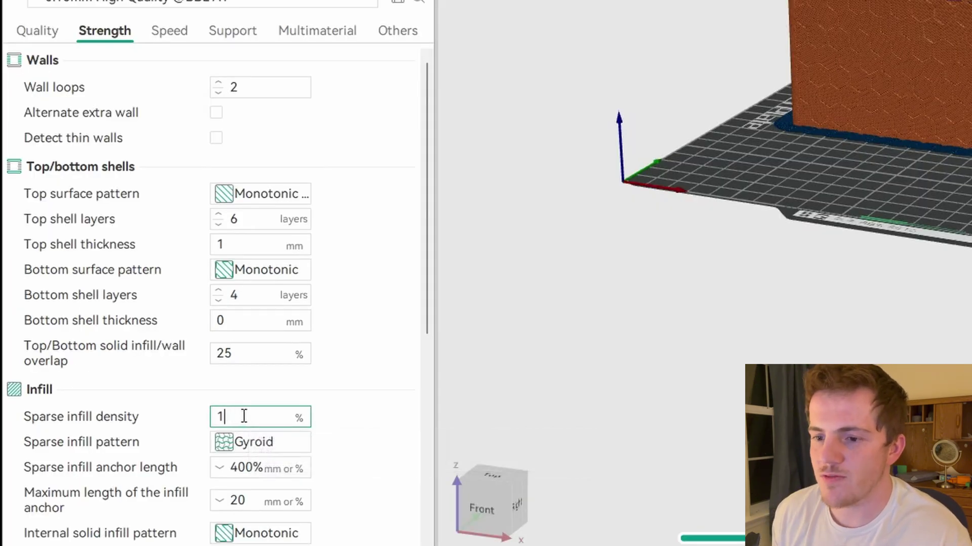
{"action": "type", "text": "0"}
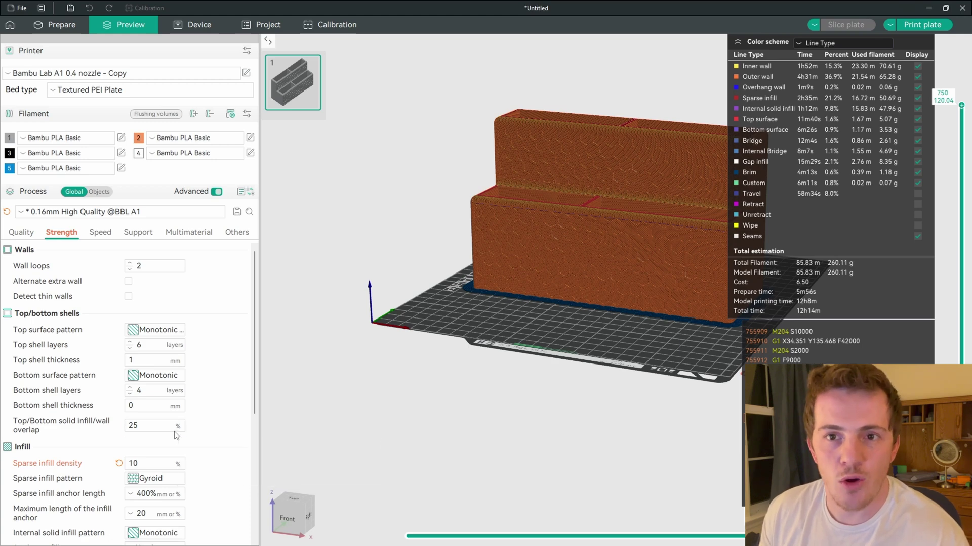
- Change the sparse infill pattern to Lightning
{"action": "scroll", "coordinate": [241, 457], "scroll_direction": "down", "scroll_amount": 3}
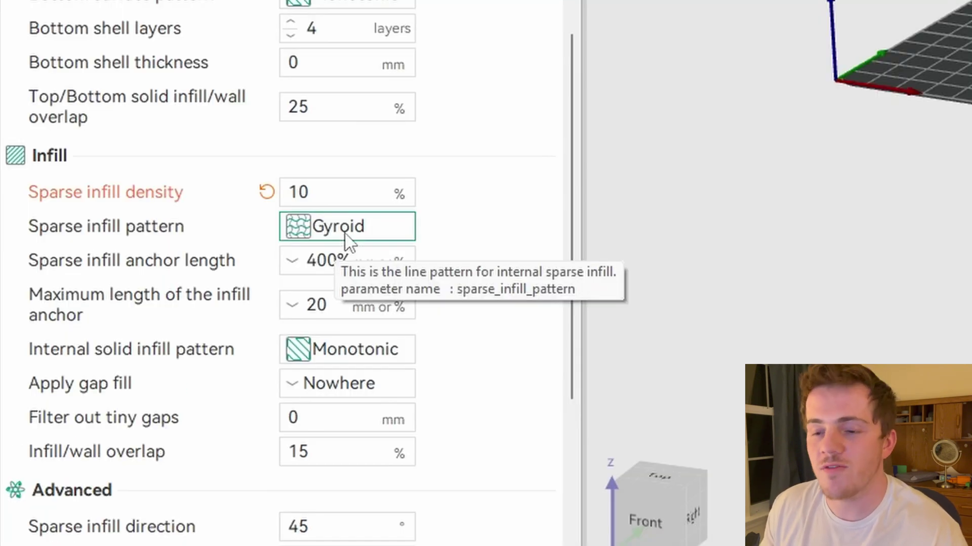
{"action": "left_click", "coordinate": [349, 236]}
{"action": "scroll", "coordinate": [348, 52], "scroll_direction": "down", "scroll_amount": 3}
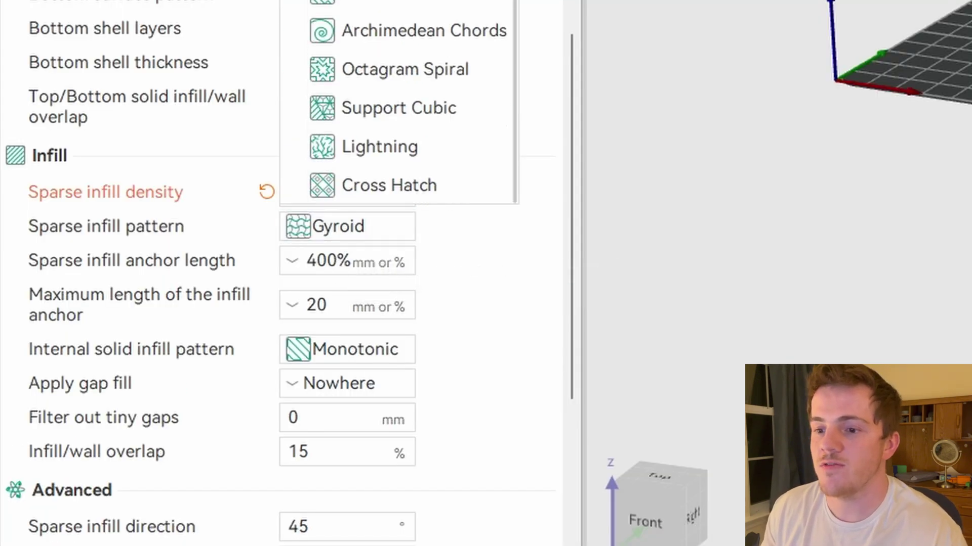
{"action": "left_click", "coordinate": [414, 151]}
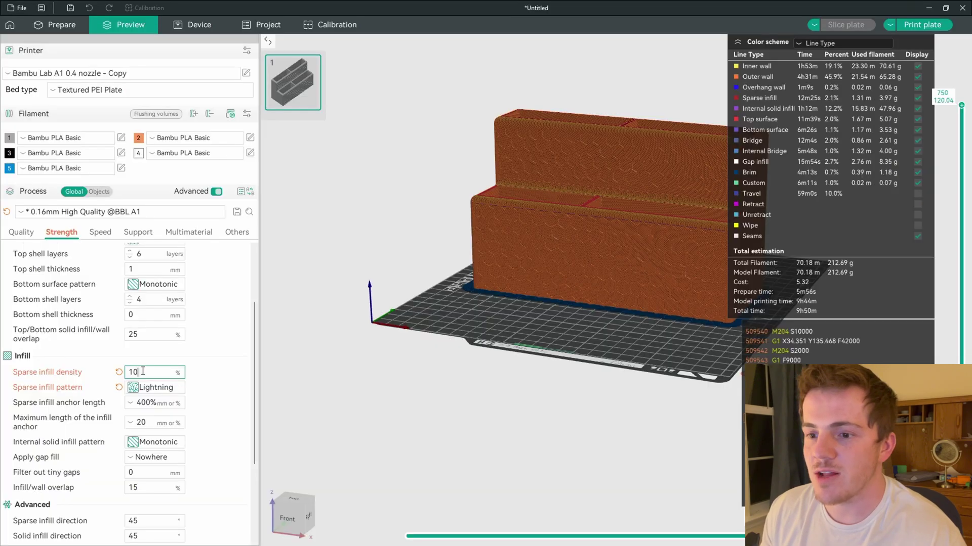
- Set the sparse infill density to 5% and reslice the plate
{"action": "key", "text": "ctrl+a"}
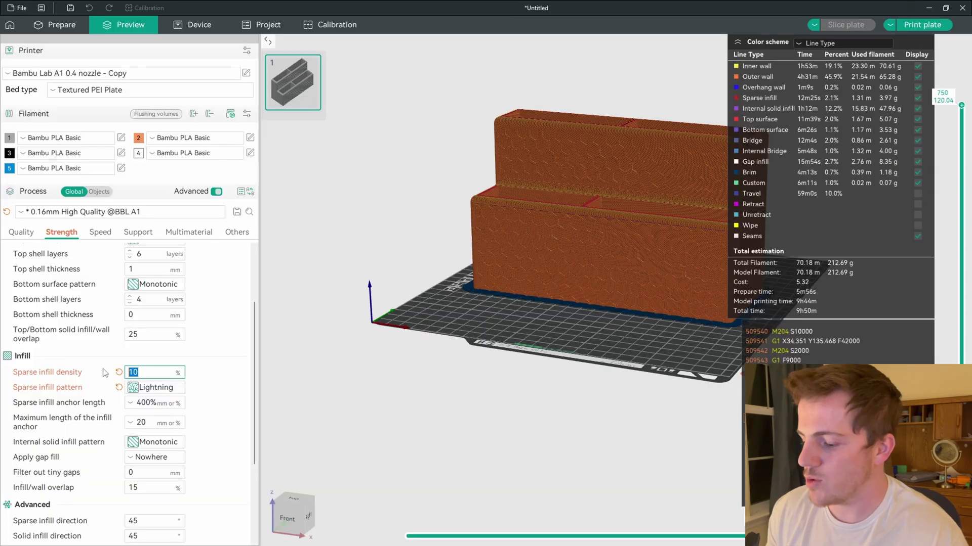
{"action": "type", "text": "5"}
{"action": "left_click", "coordinate": [715, 114]}
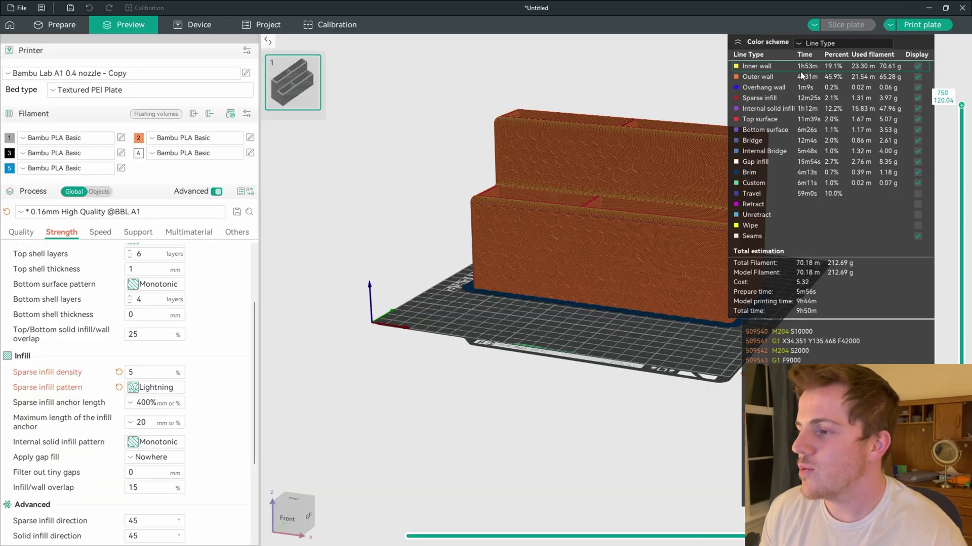
{"action": "left_click", "coordinate": [845, 25]}
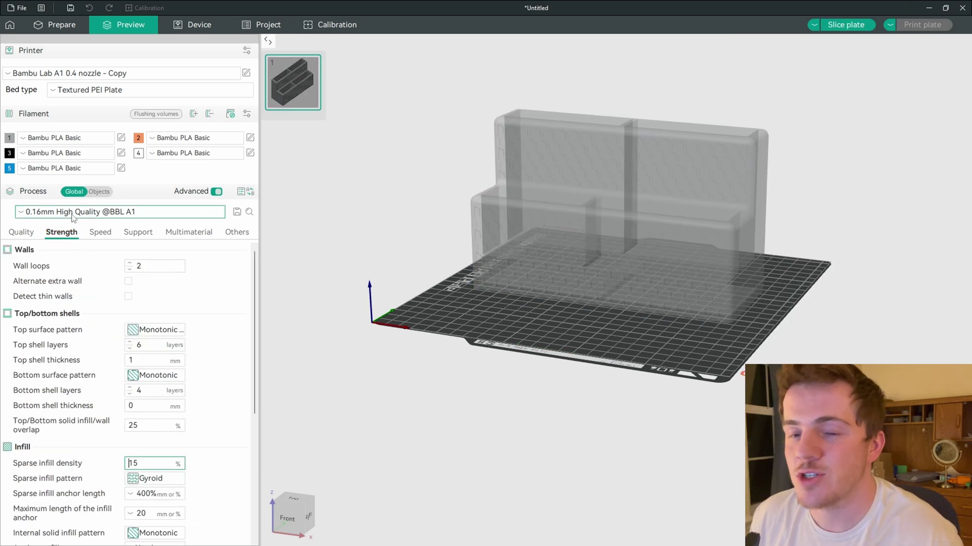
- Show the A1 process presets, with 0.16mm High Quality still active
{"action": "left_click", "coordinate": [74, 215]}
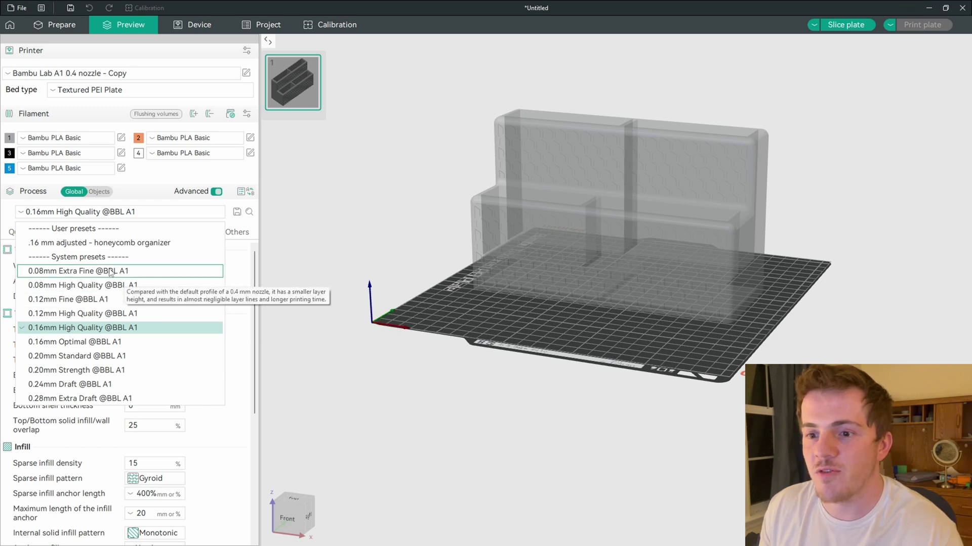
{"action": "left_click", "coordinate": [242, 311]}
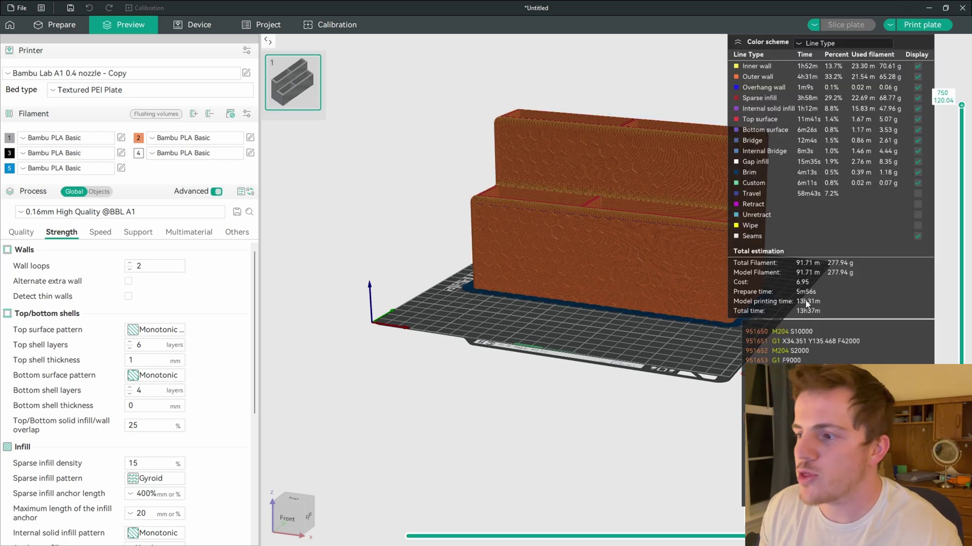
{"action": "left_click", "coordinate": [101, 211]}
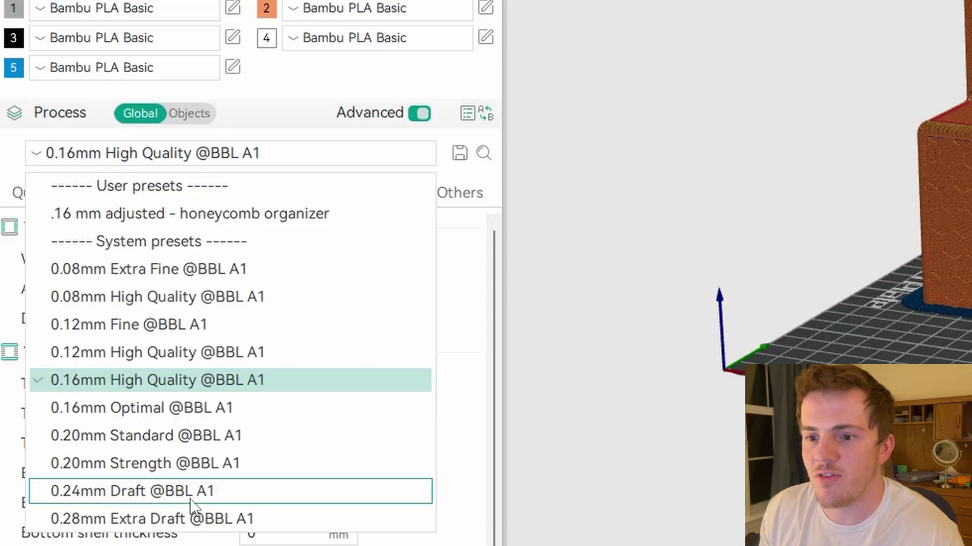
{"action": "left_click", "coordinate": [121, 439]}
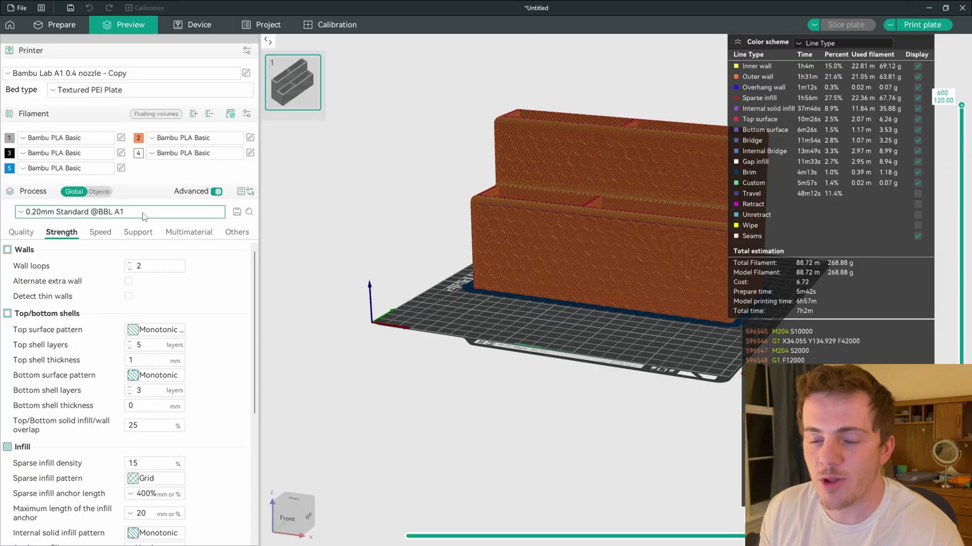
{"action": "left_click", "coordinate": [144, 212]}
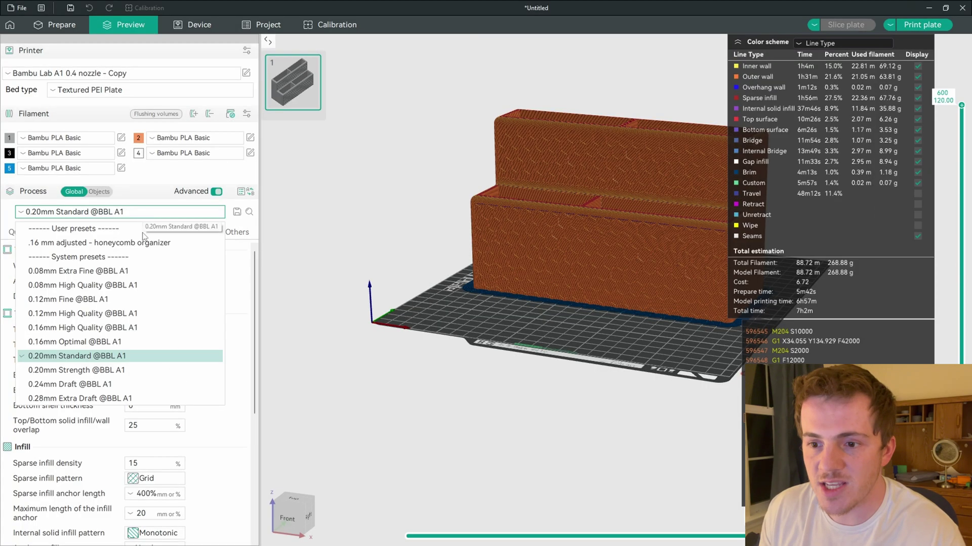
{"action": "left_click", "coordinate": [70, 384]}
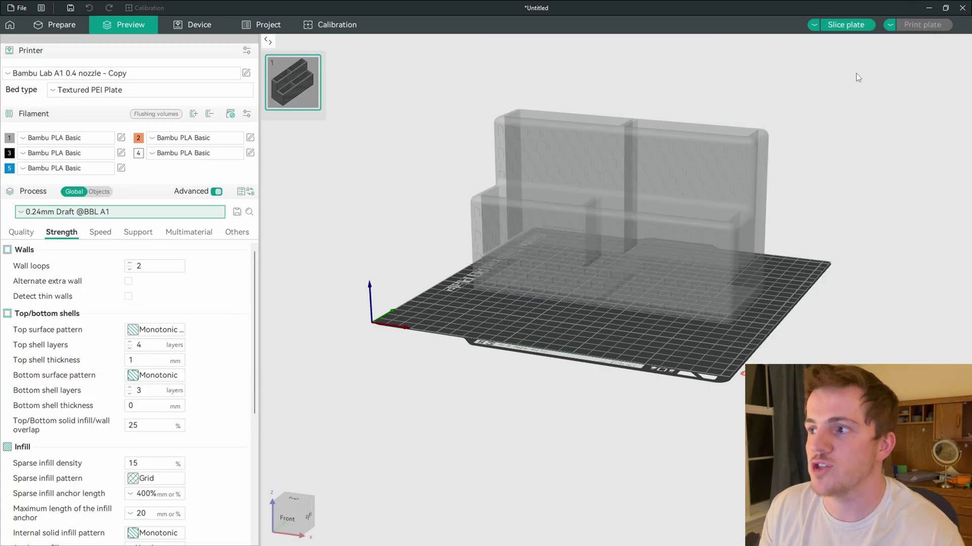
- Slice the plate using the 0.24mm Draft preset
{"action": "left_click", "coordinate": [845, 24]}
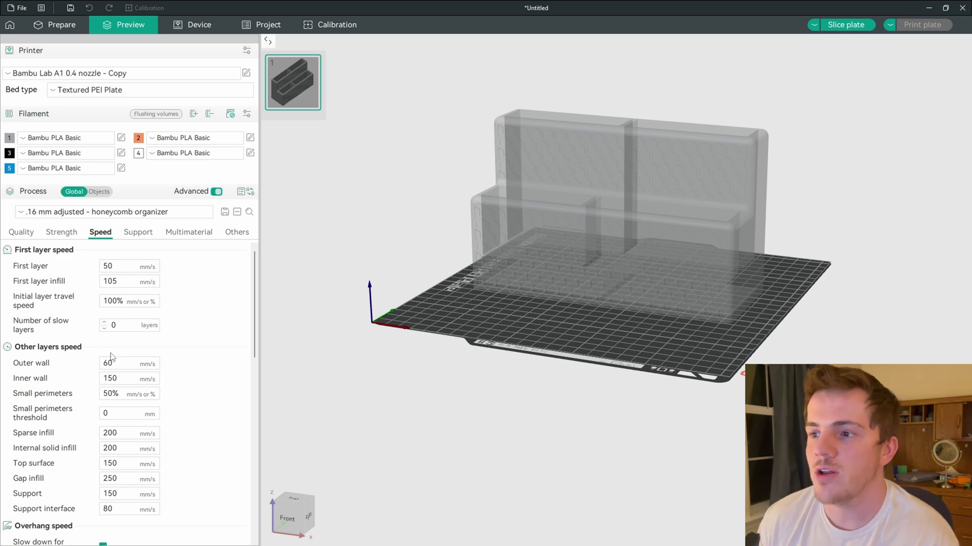
- Slice with the '.16 mm adjusted - honeycomb organizer' preset, estimating 15h21m with tree supports
{"action": "left_click", "coordinate": [842, 24]}
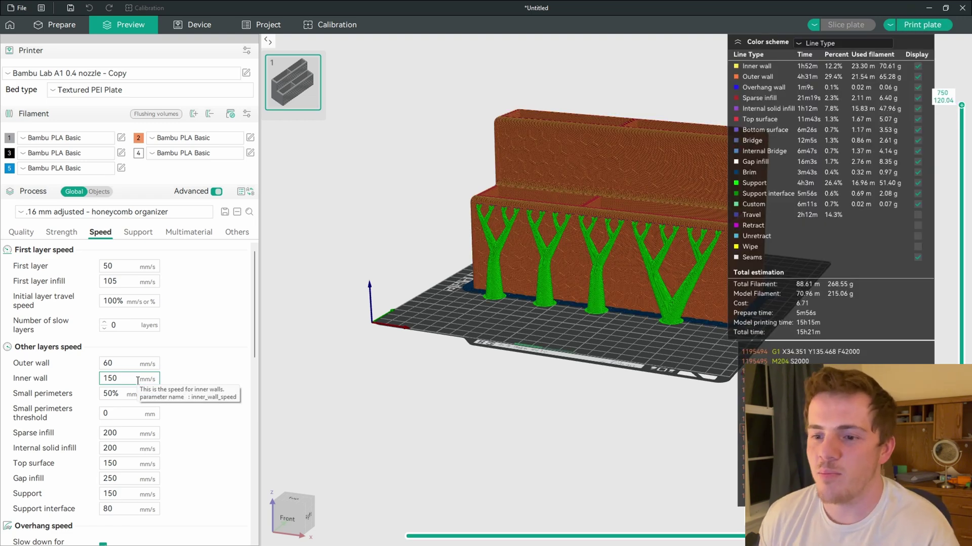
- Set inner wall speed to 200 mm/s and outer wall to 100 mm/s, then reslice
{"action": "left_click_drag", "start_coordinate": [122, 379], "coordinate": [103, 375]}
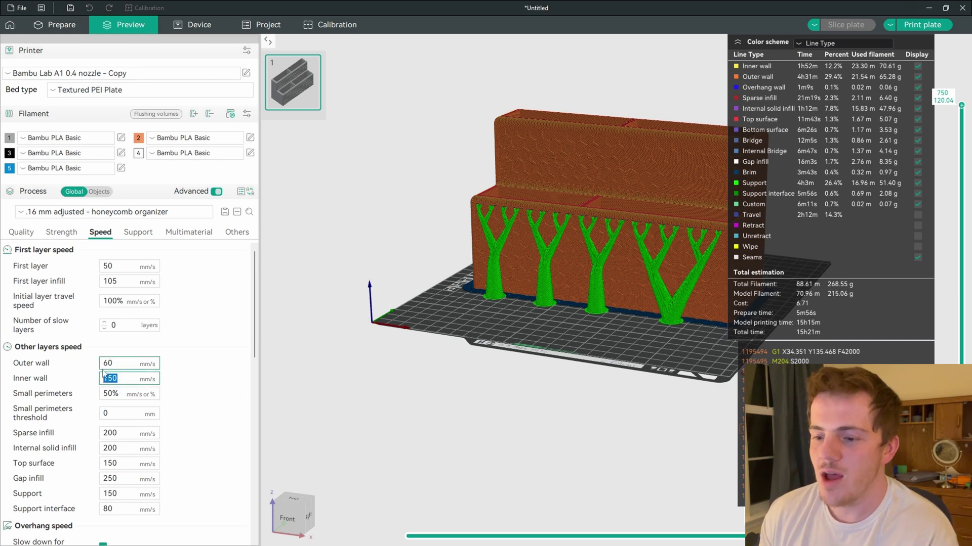
{"action": "type", "text": "200"}
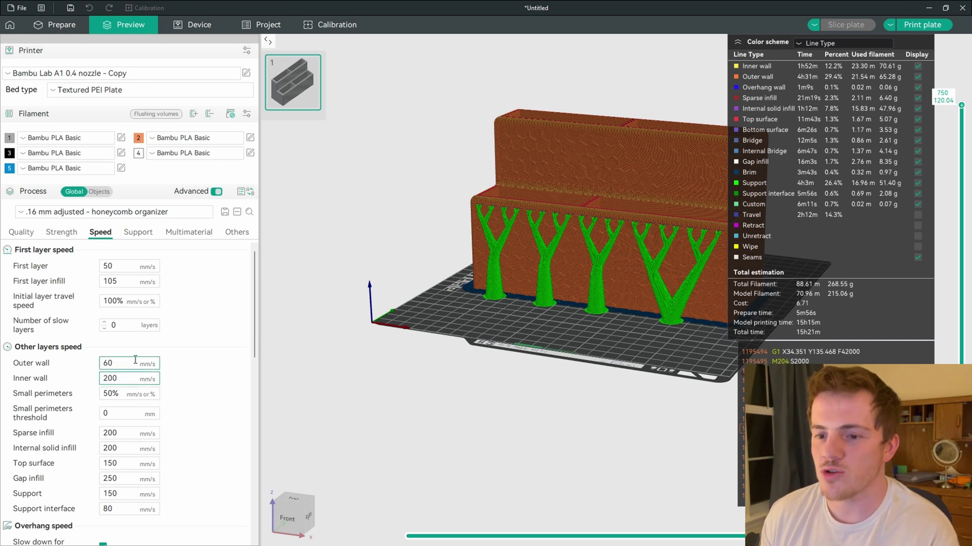
{"action": "double_click", "coordinate": [135, 362]}
{"action": "type", "text": "100"}
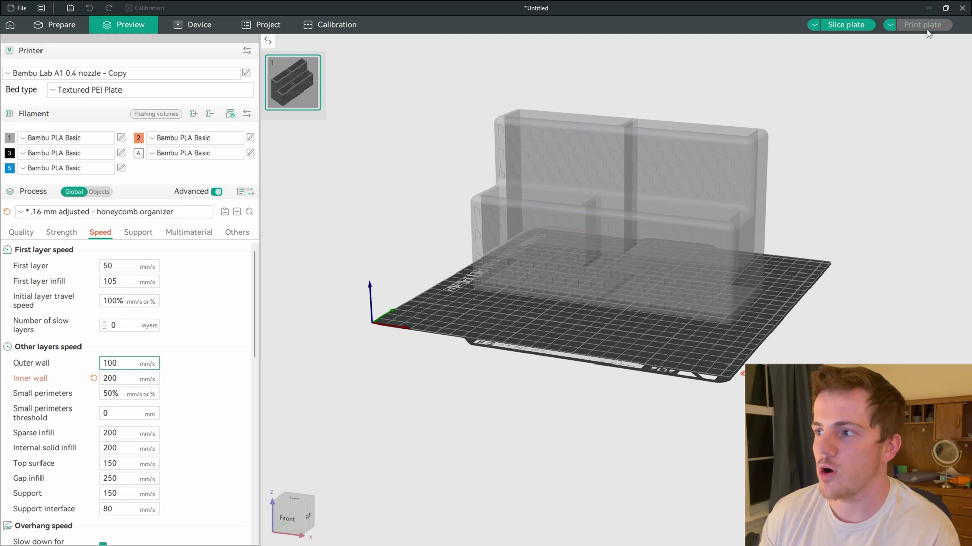
{"action": "left_click", "coordinate": [844, 25]}
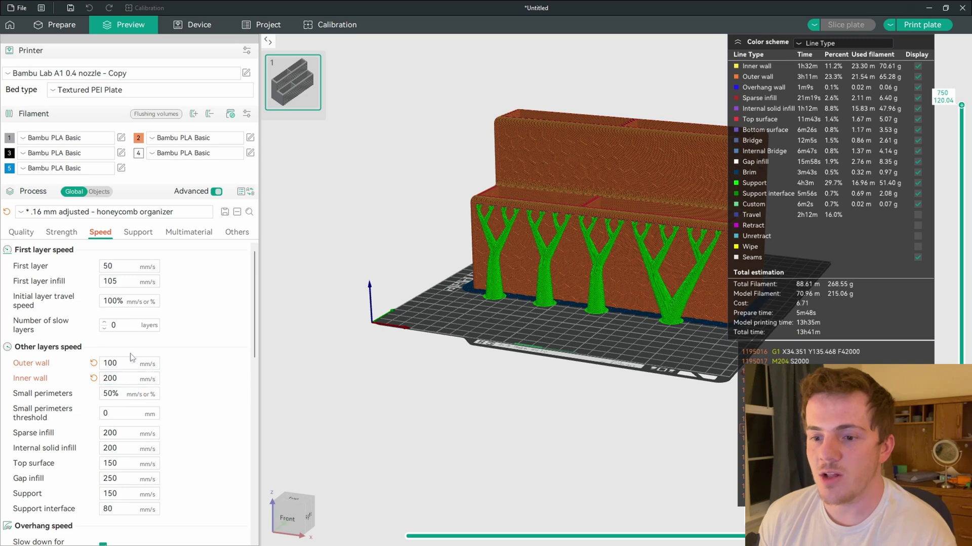
- Raise the inner wall speed to 250 mm/s and reslice the plate
{"action": "double_click", "coordinate": [126, 383]}
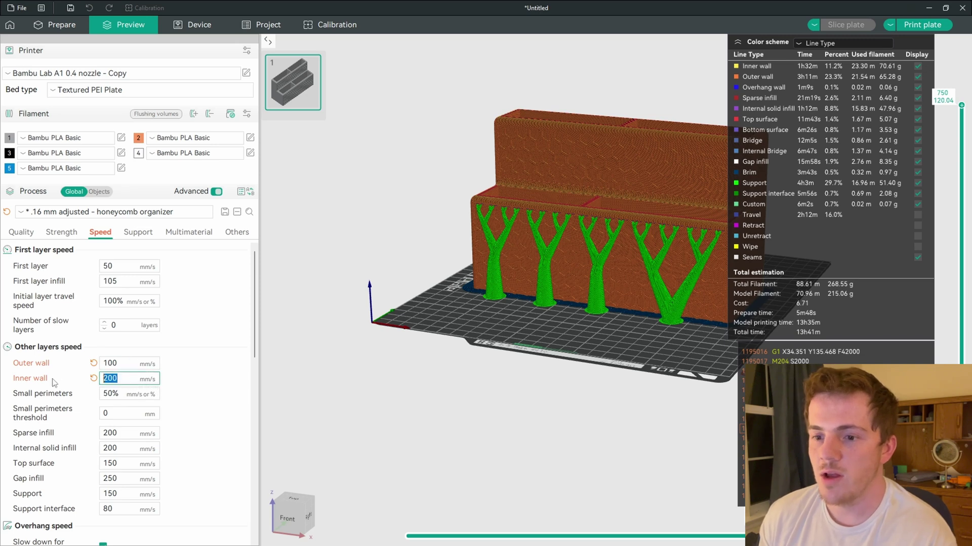
{"action": "type", "text": "25"}
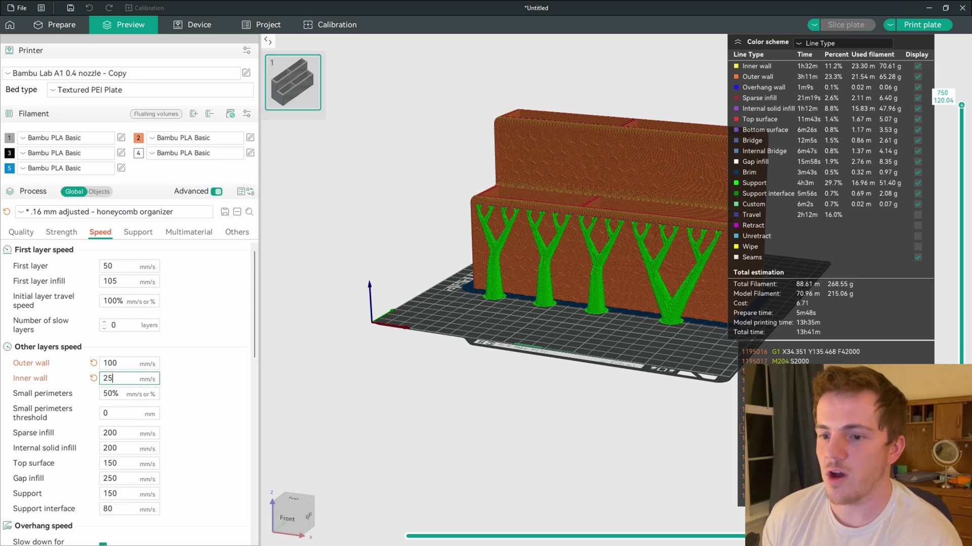
{"action": "type", "text": "0"}
{"action": "left_click", "coordinate": [845, 24]}
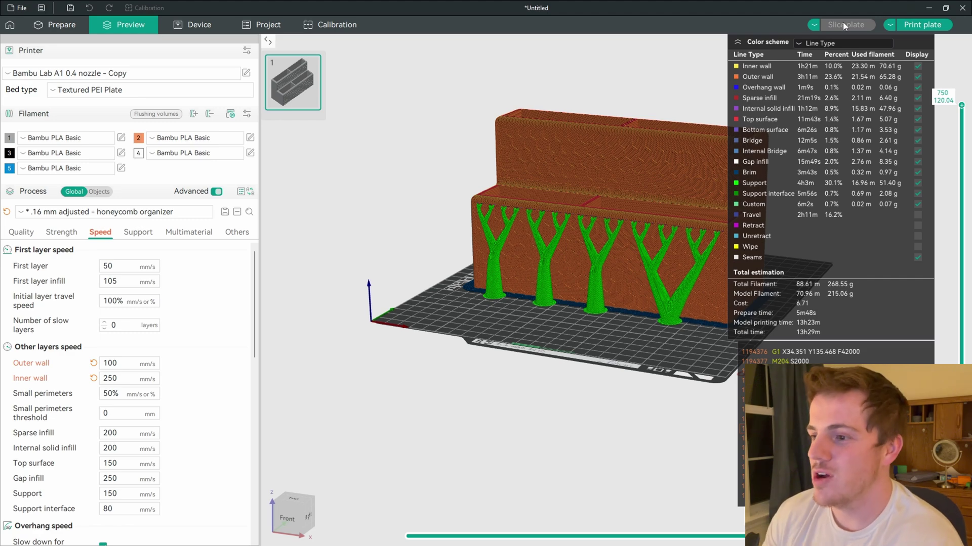
{"action": "mouse_move", "coordinate": [505, 315]}
{"action": "left_mouse_down"}
{"action": "mouse_move", "coordinate": [448, 344]}
{"action": "mouse_move", "coordinate": [393, 338]}
{"action": "mouse_move", "coordinate": [403, 354]}
{"action": "mouse_move", "coordinate": [440, 322]}
{"action": "mouse_move", "coordinate": [420, 324]}
{"action": "mouse_move", "coordinate": [458, 338]}
{"action": "mouse_move", "coordinate": [501, 327]}
{"action": "left_mouse_up"}
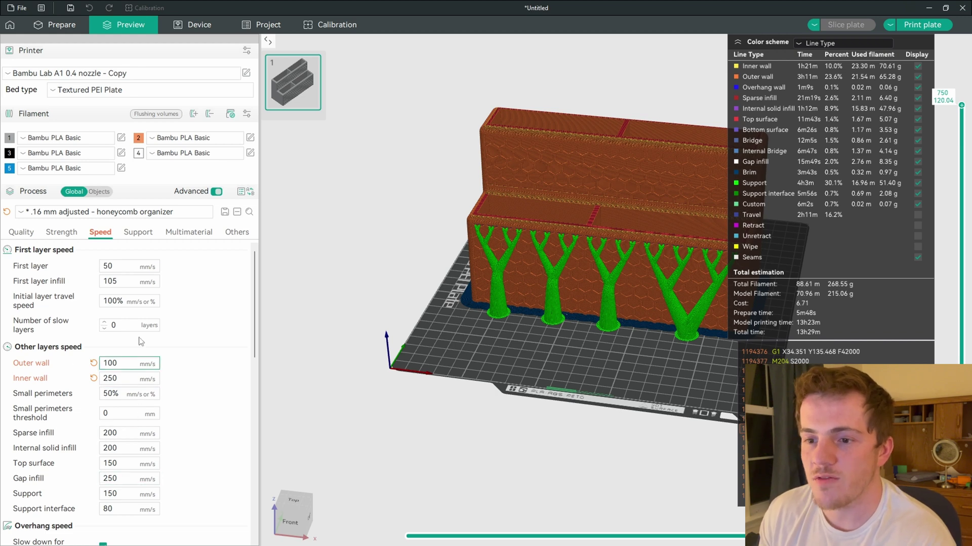
- Set the first layer speed to 75 mm/s
{"action": "double_click", "coordinate": [109, 266]}
{"action": "type", "text": "75"}
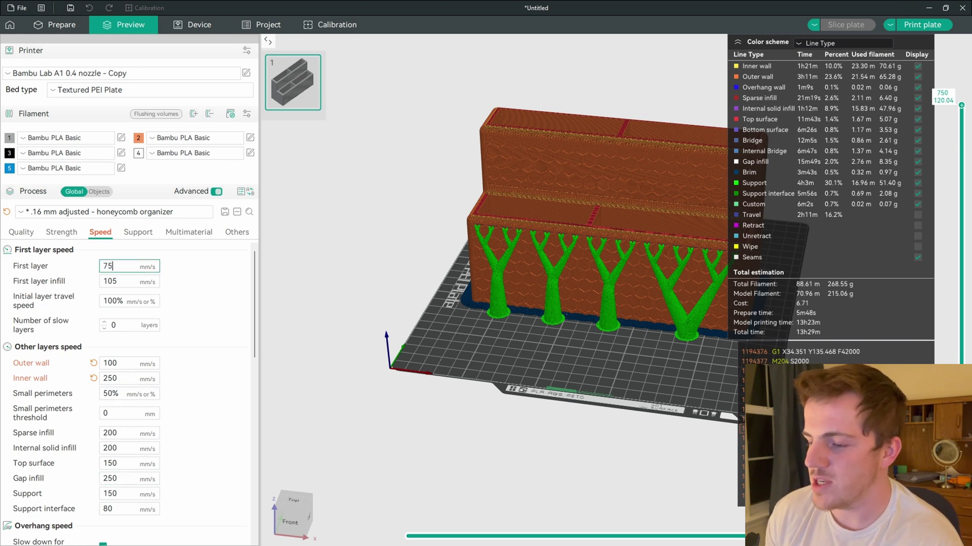
{"action": "key", "text": "Return"}
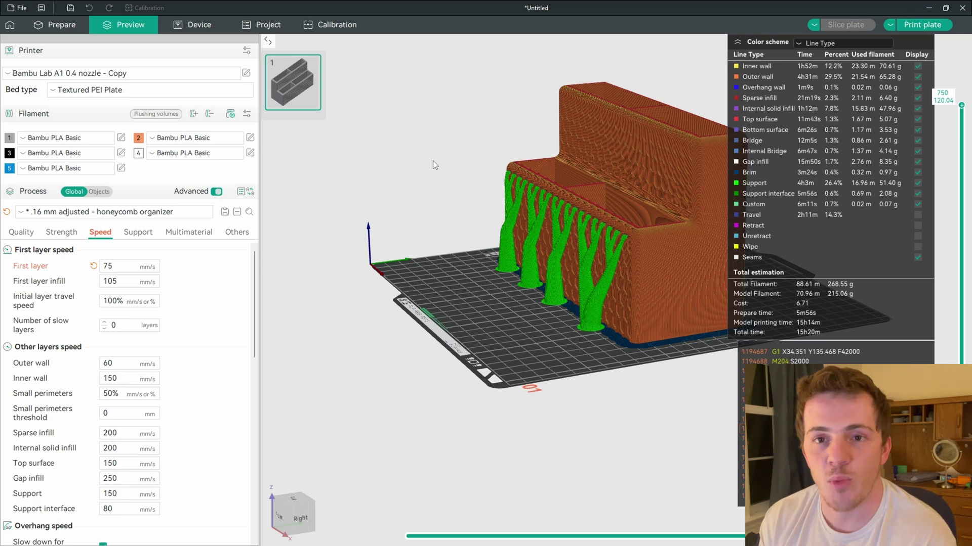
- Inspect the tree supports along the organizer's front, then uncheck Enable support
{"action": "left_click_drag", "start_coordinate": [514, 248], "coordinate": [451, 247]}
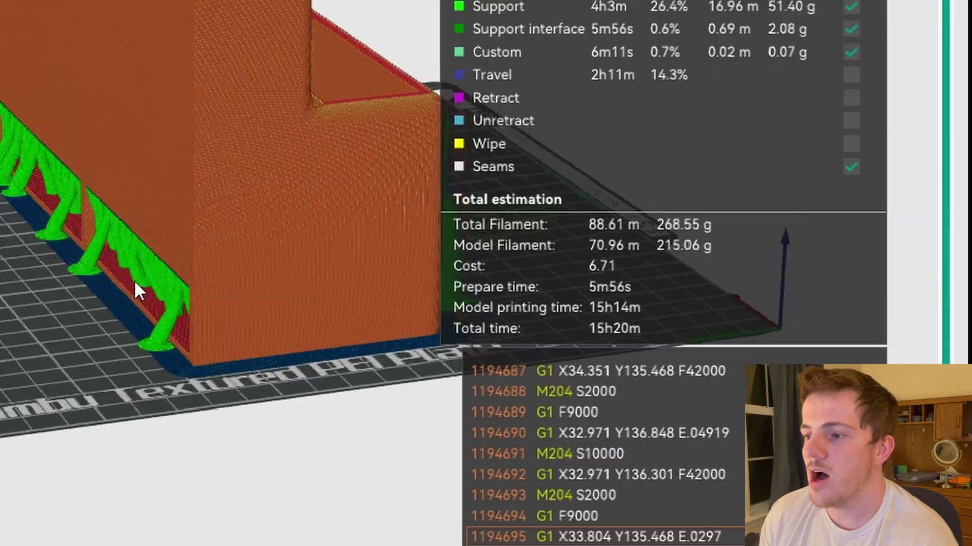
{"action": "scroll", "coordinate": [542, 311], "scroll_direction": "up", "scroll_amount": 3}
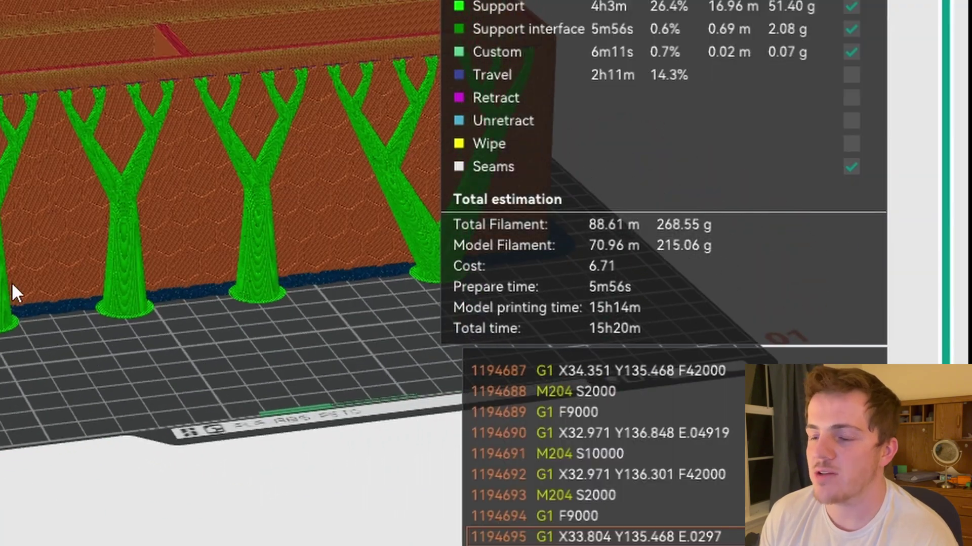
{"action": "scroll", "coordinate": [75, 332], "scroll_direction": "down", "scroll_amount": 3}
{"action": "left_click_drag", "start_coordinate": [76, 332], "coordinate": [37, 340]}
{"action": "scroll", "coordinate": [37, 341], "scroll_direction": "up", "scroll_amount": 4}
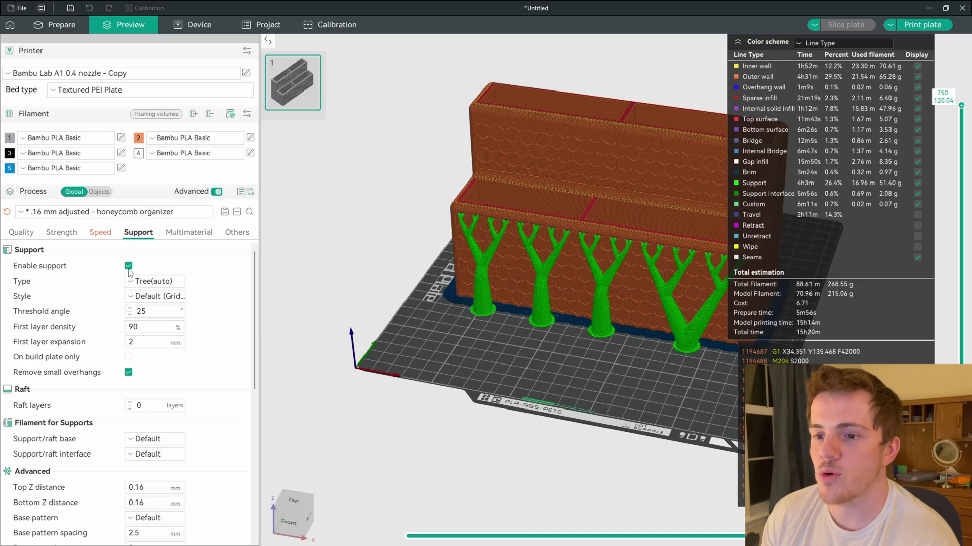
{"action": "left_click", "coordinate": [128, 266]}
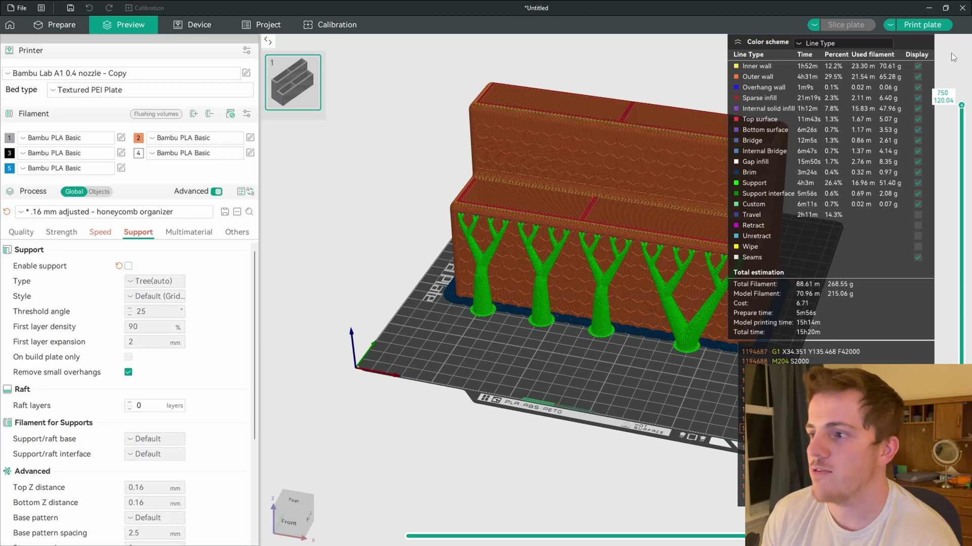
- Slice the support-free plate for a 10h13m estimate, then review the Support and Multimaterial settings
{"action": "left_click", "coordinate": [852, 31]}
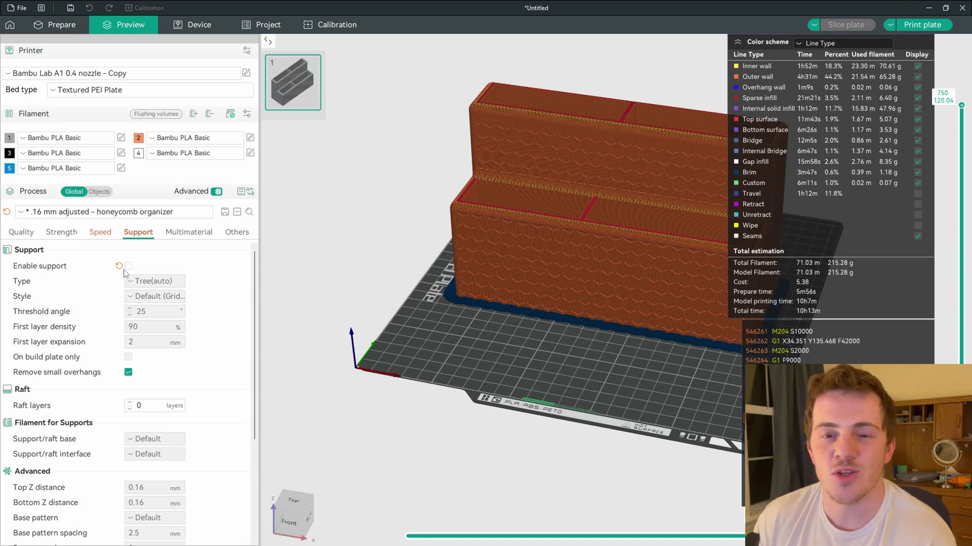
{"action": "scroll", "coordinate": [180, 283], "scroll_direction": "down", "scroll_amount": 5}
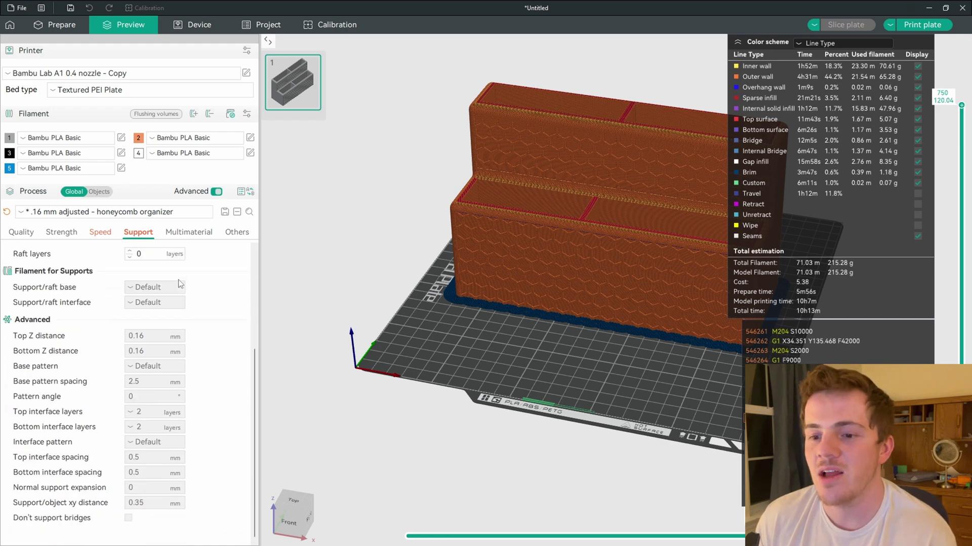
{"action": "scroll", "coordinate": [179, 284], "scroll_direction": "up", "scroll_amount": 2}
{"action": "scroll", "coordinate": [177, 298], "scroll_direction": "down", "scroll_amount": 2}
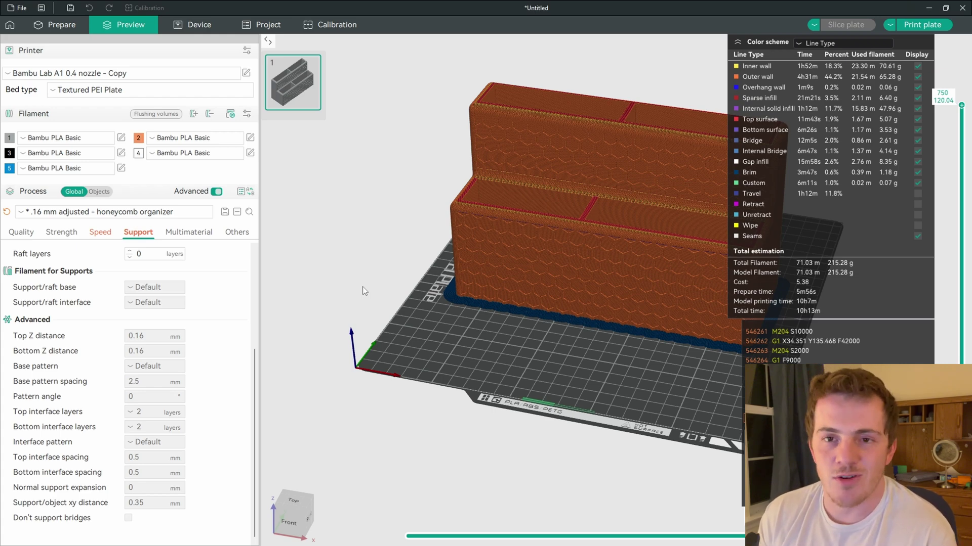
{"action": "left_click", "coordinate": [188, 232]}
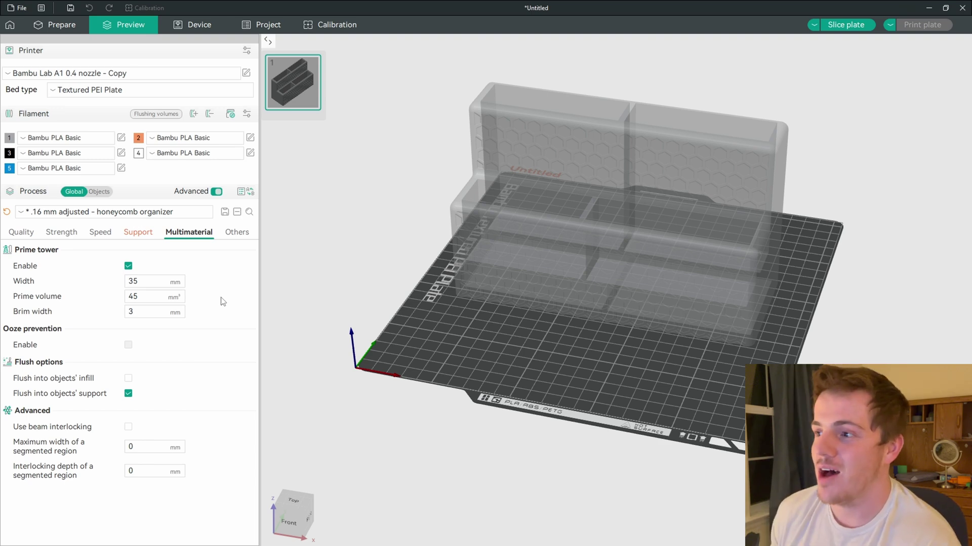
- Reslice the plate, keeping the 10h13m estimated print time
{"action": "left_click", "coordinate": [855, 24]}
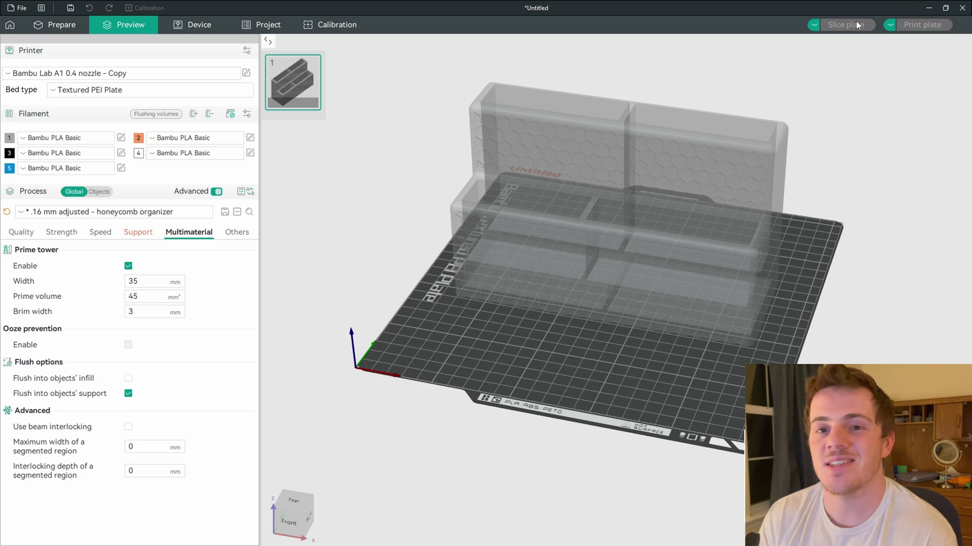